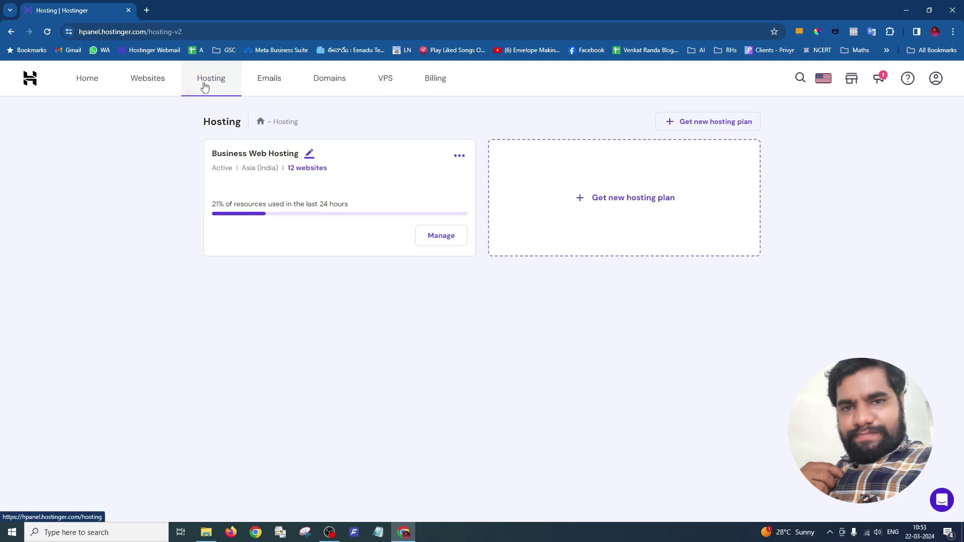
Open the venkatranda.com website dashboard from the hosting plan's 12 websites list.
click(314, 171)
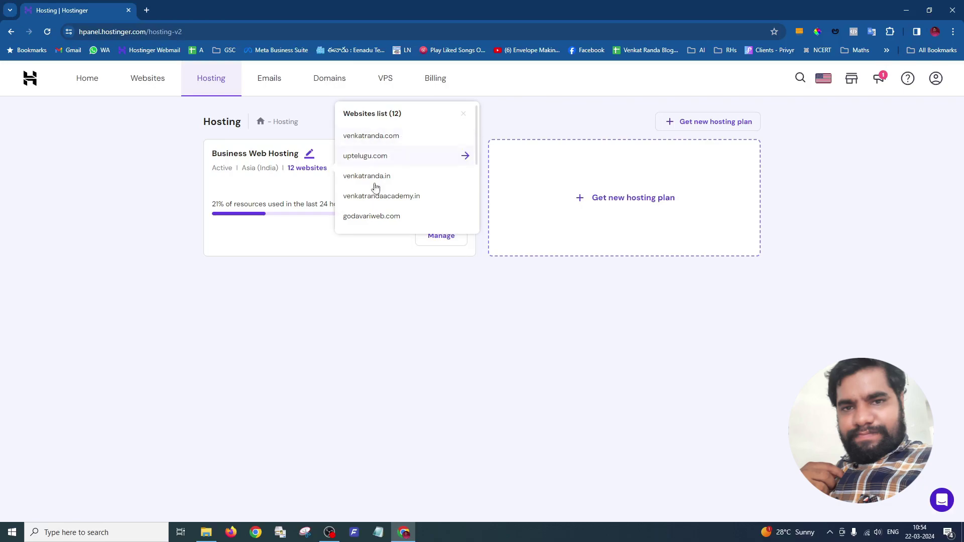
click(339, 304)
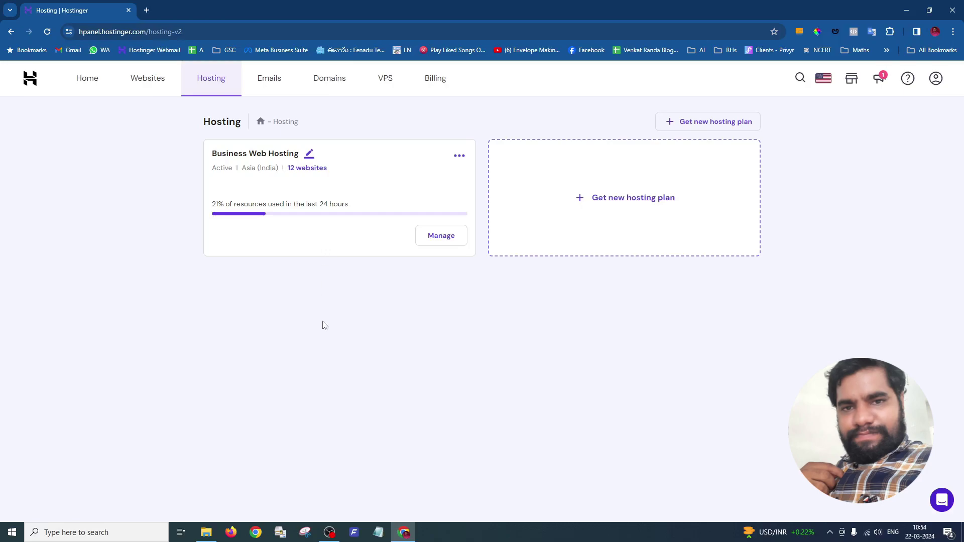
click(316, 173)
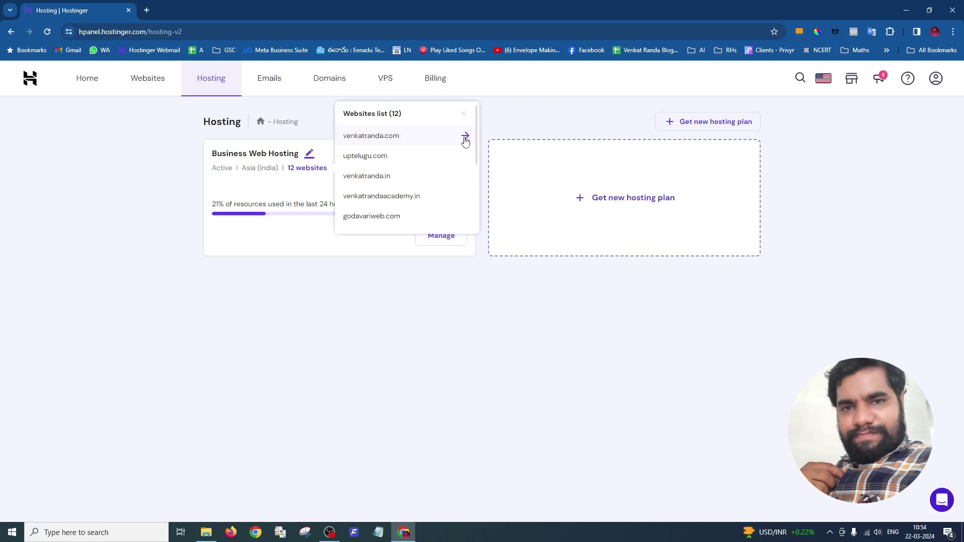
click(465, 137)
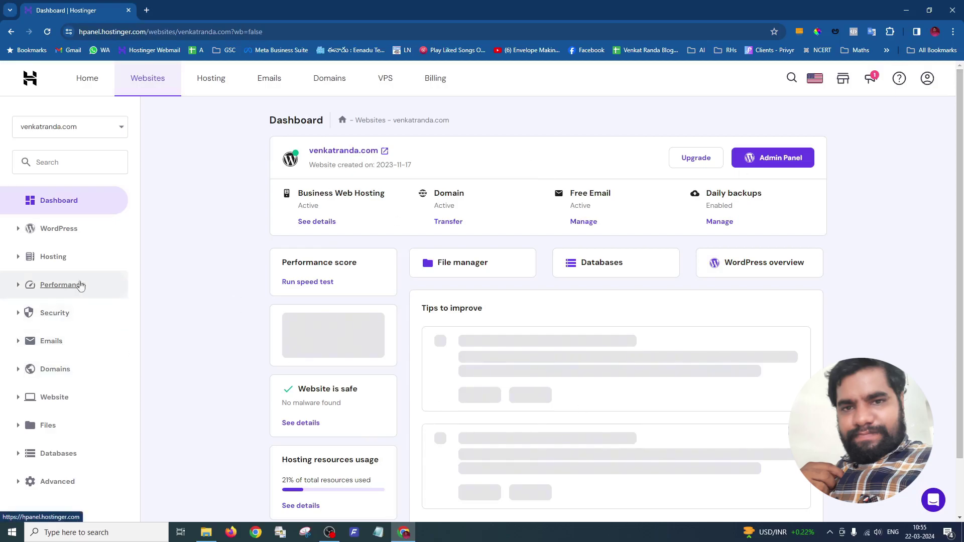
Go to the Subdomains page under the Domains section of the sidebar.
click(19, 372)
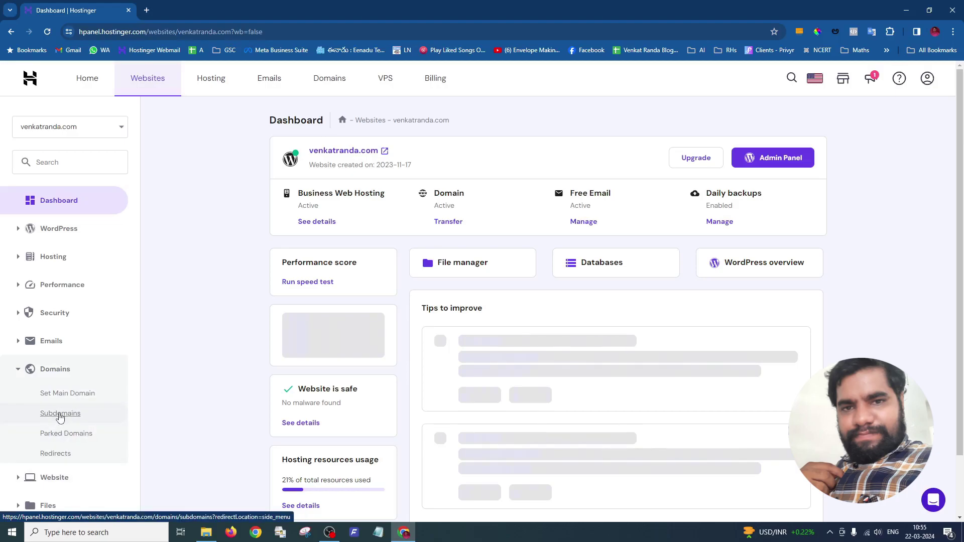
click(60, 415)
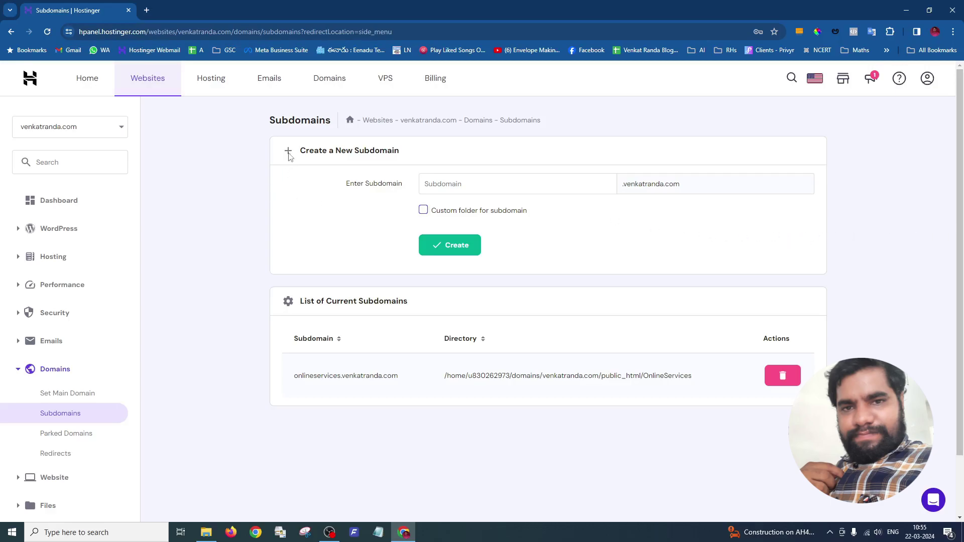
Enter 'demo' as the new subdomain name, correcting a typo along the way.
click(464, 185)
text(demo)
Create demo.venkatranda.com with the custom folder /public_html/demo.
click(423, 211)
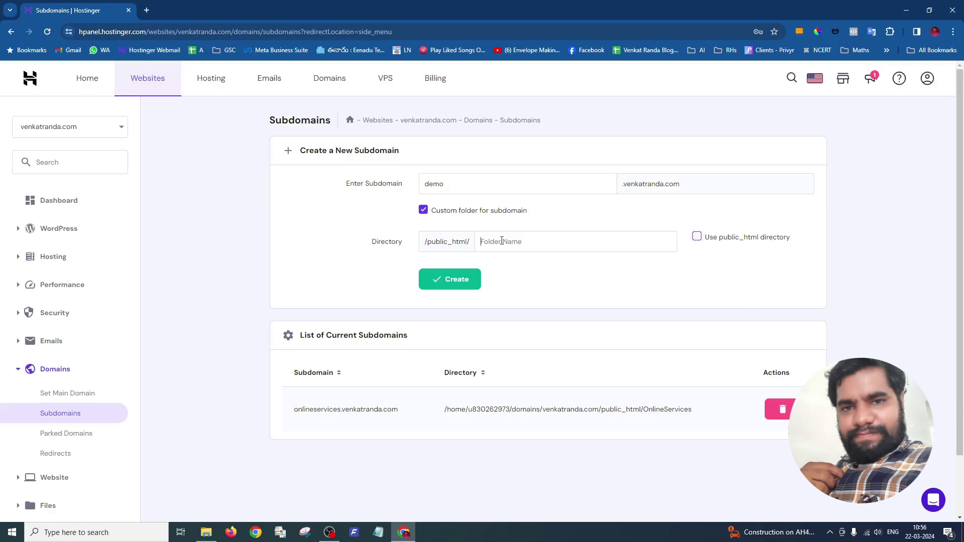
text(demo)
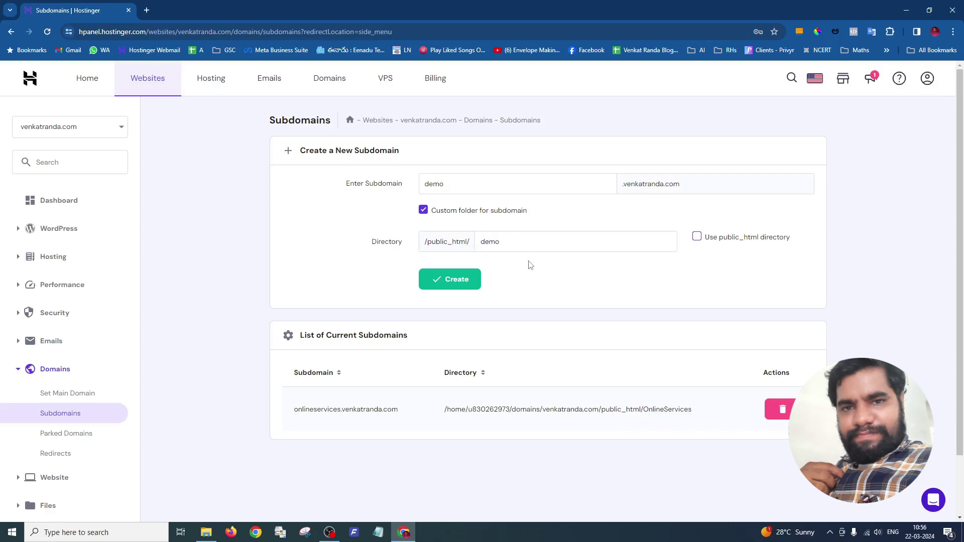
click(438, 286)
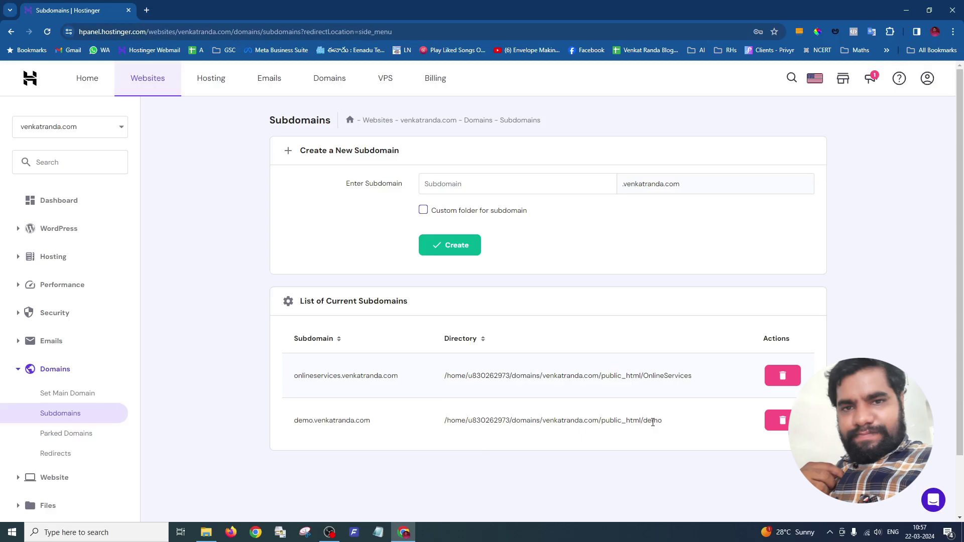
Load demo.venkatranda.com in a new Chrome tab to confirm Hostinger's default page appears.
triple_click(334, 420)
right_click(334, 420)
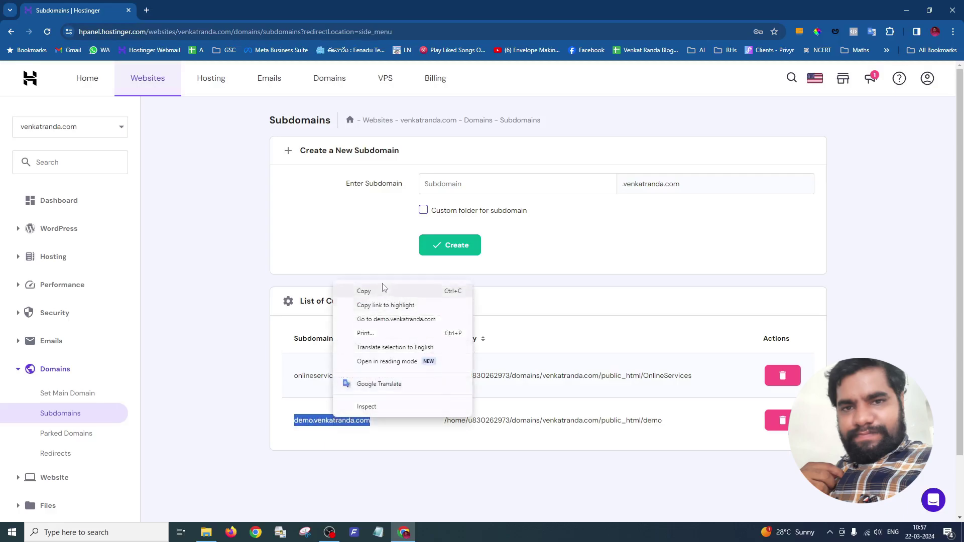
click(359, 295)
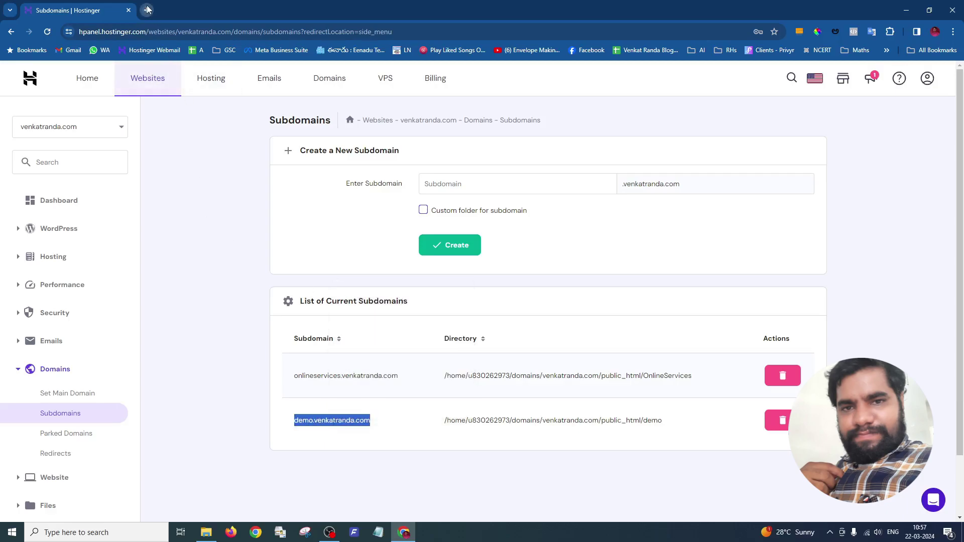
click(147, 10)
key(ctrl+v)
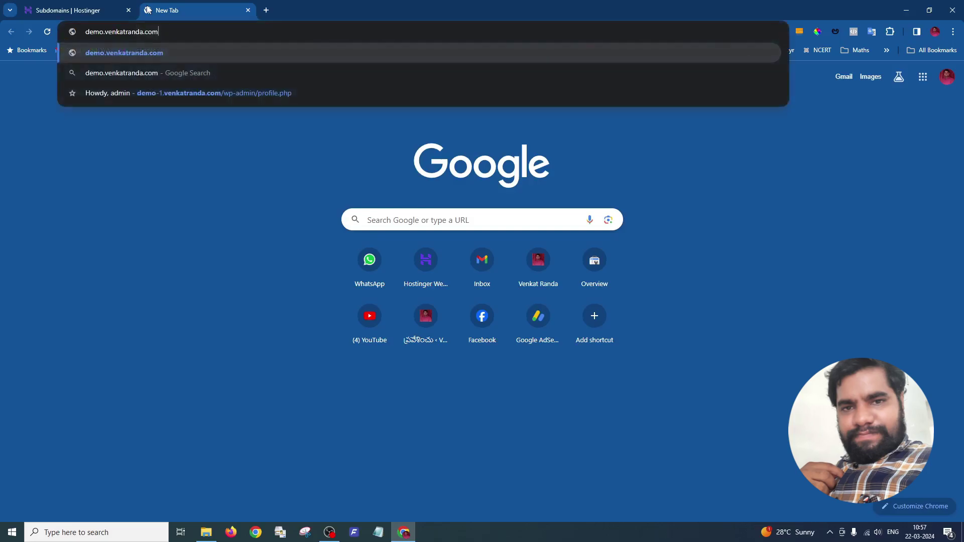
key(Return)
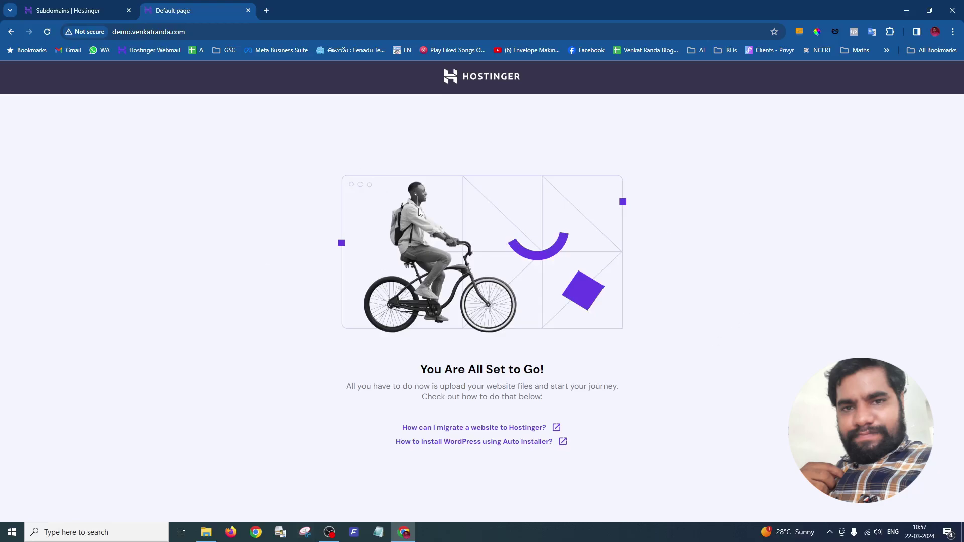
click(33, 11)
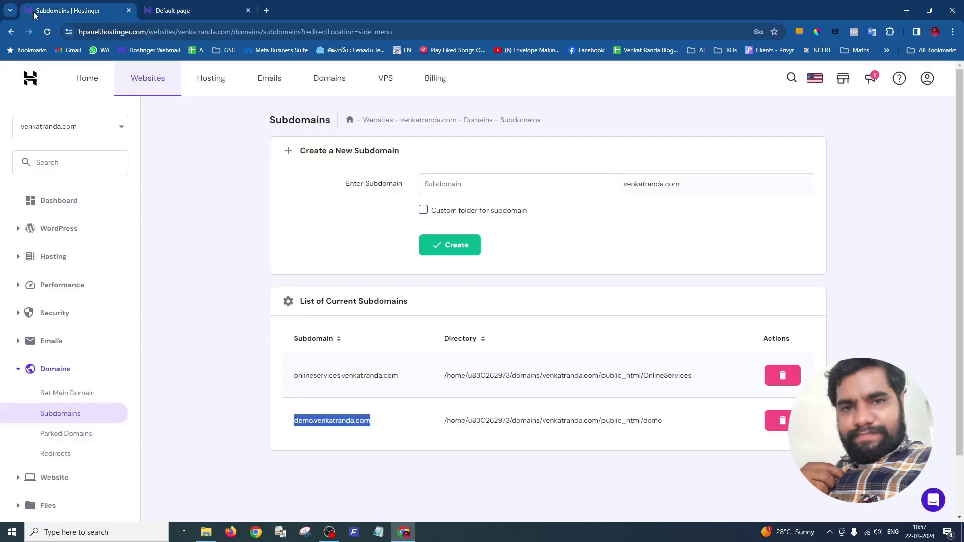
Return to the venkatranda.com website dashboard from the sidebar.
click(16, 232)
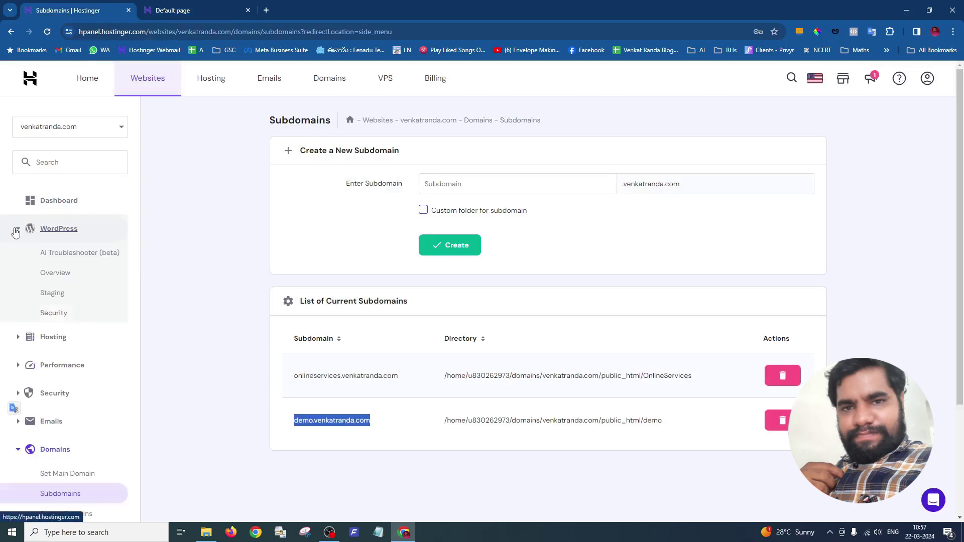
click(56, 235)
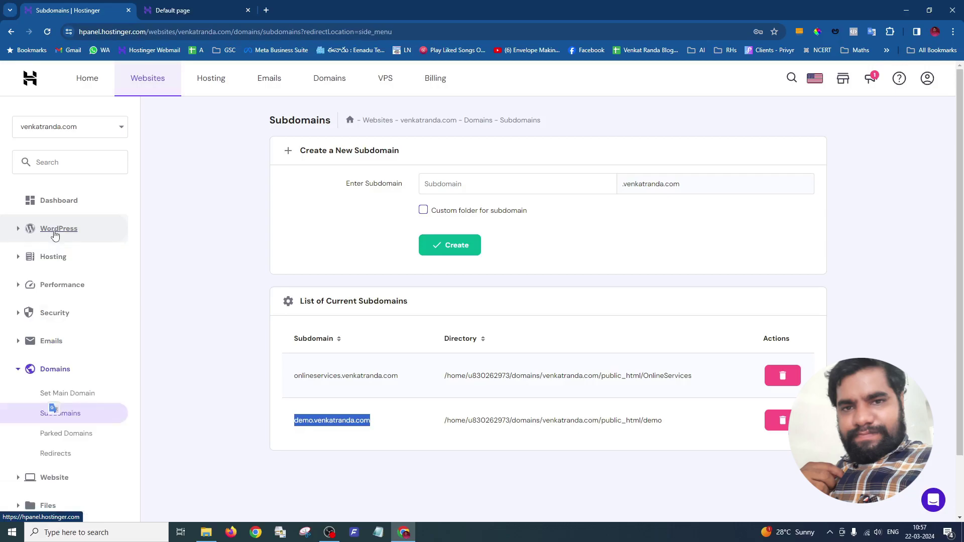
click(48, 202)
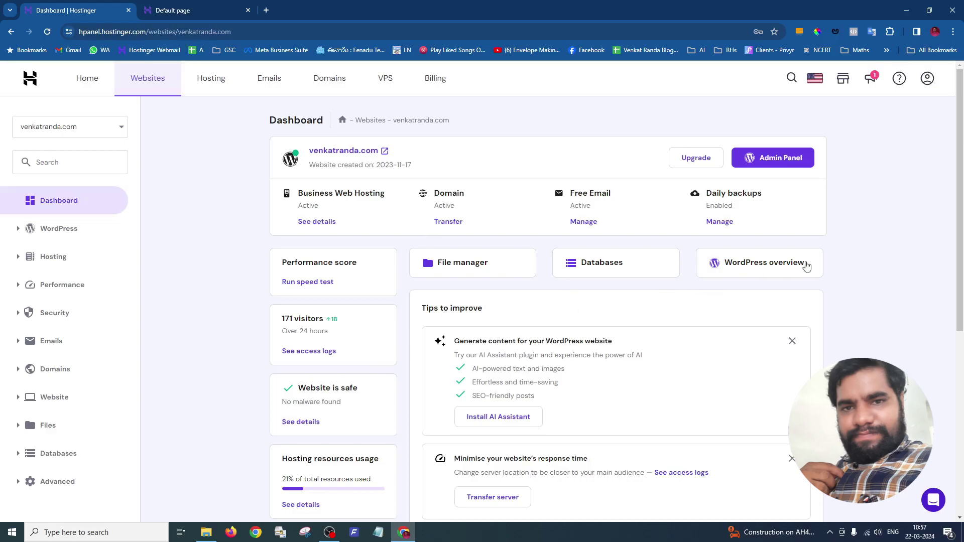
scroll(807, 266, down, 6)
scroll(807, 266, up, 6)
Open the WordPress overview and browse demo, venkatranda.com and onlineservices sites in the switcher.
click(742, 262)
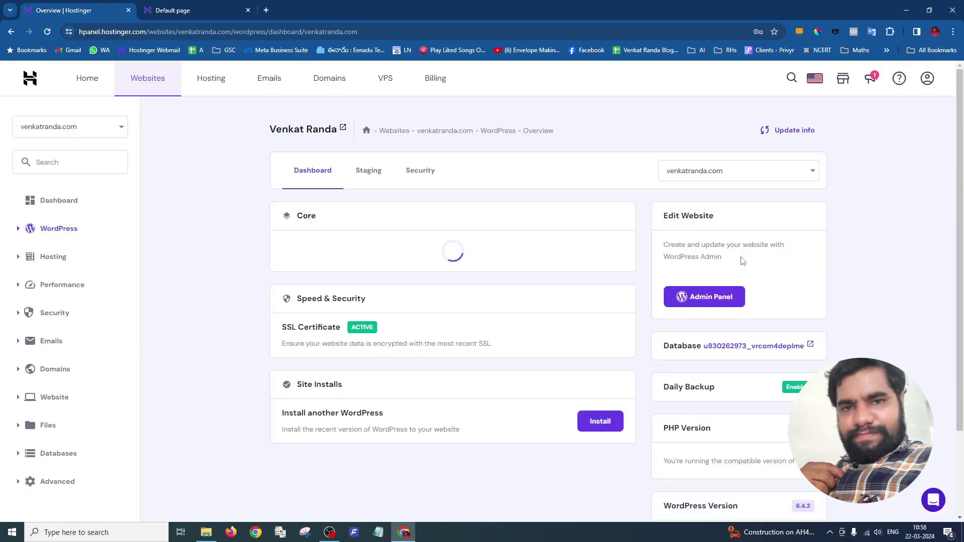
click(682, 171)
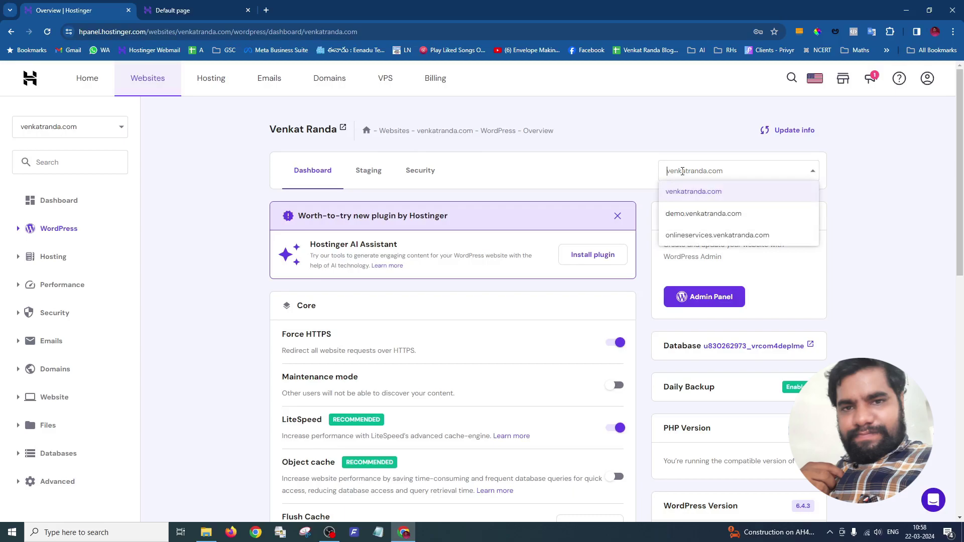
click(196, 217)
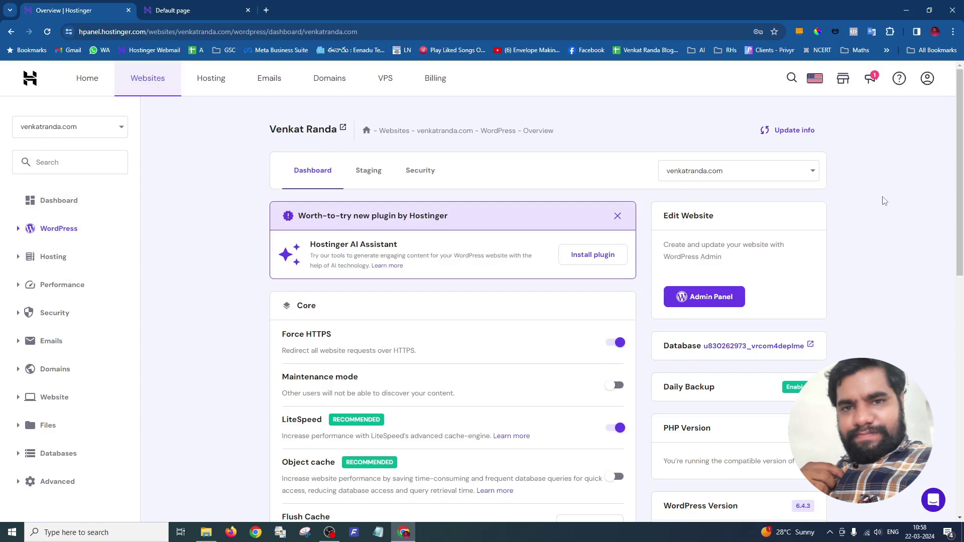
click(814, 173)
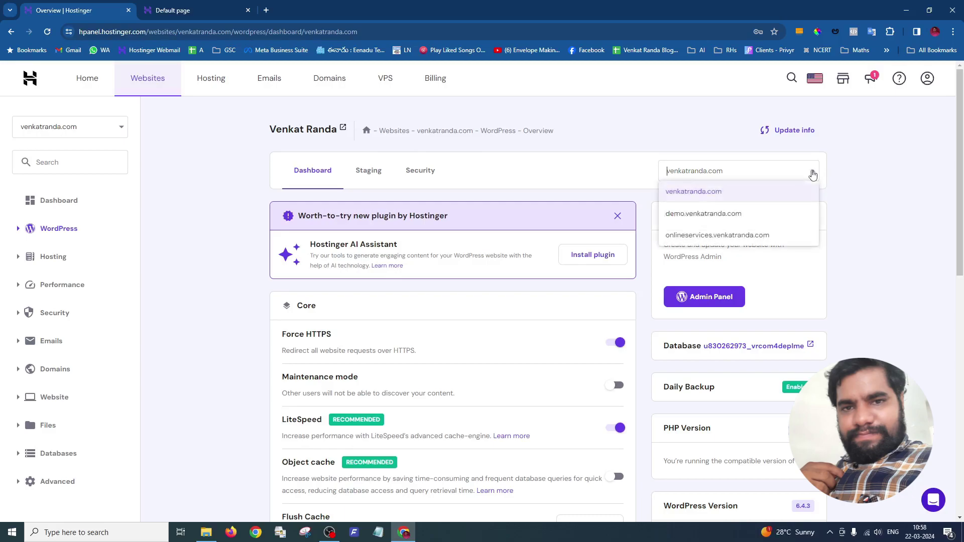
click(703, 214)
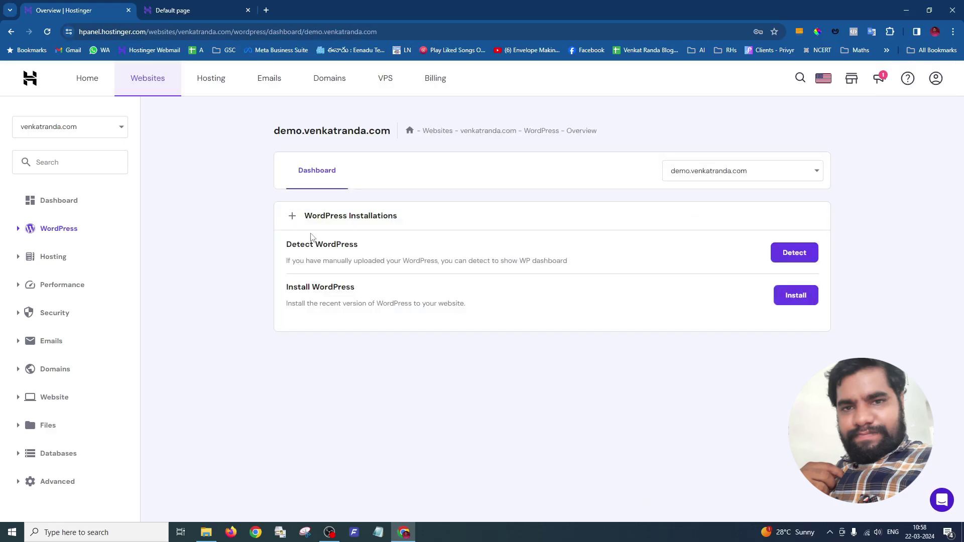
click(765, 177)
click(729, 194)
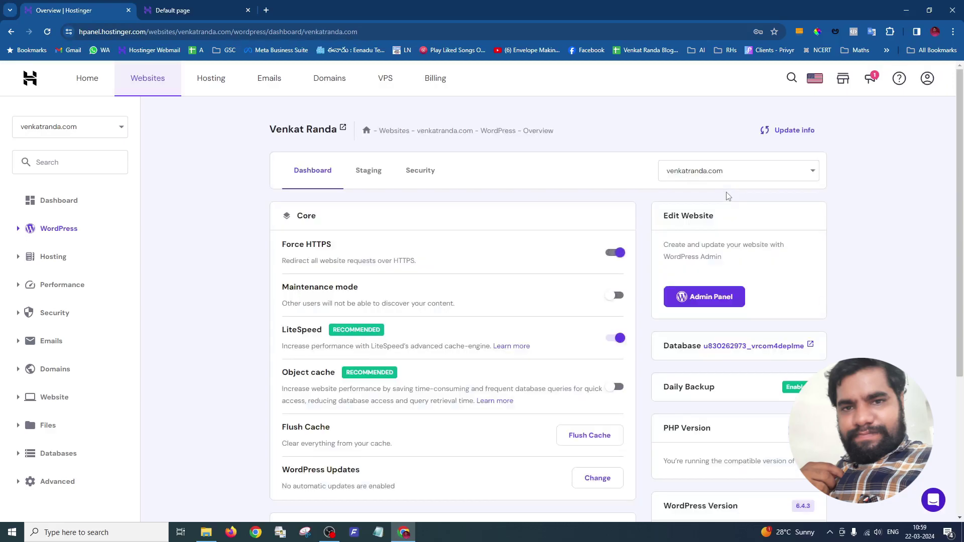
click(680, 171)
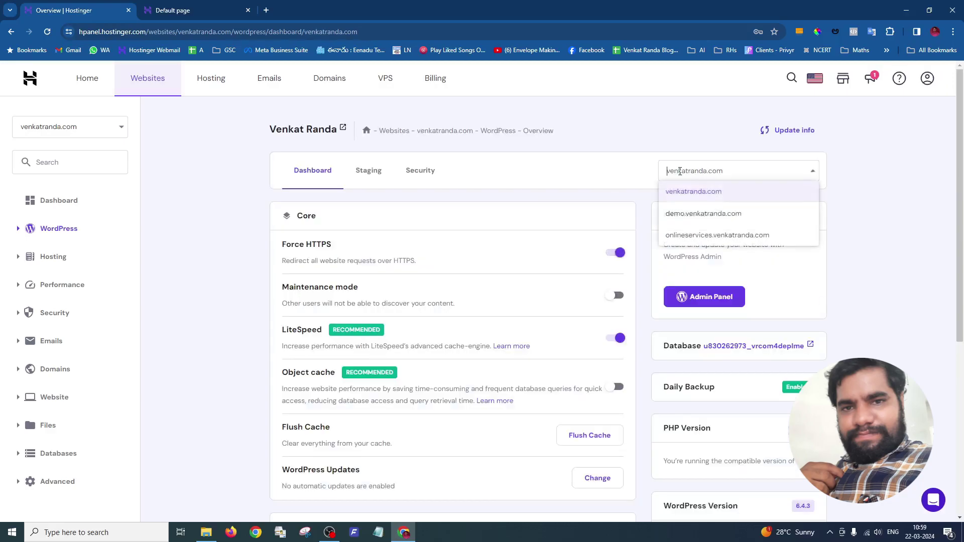
click(707, 235)
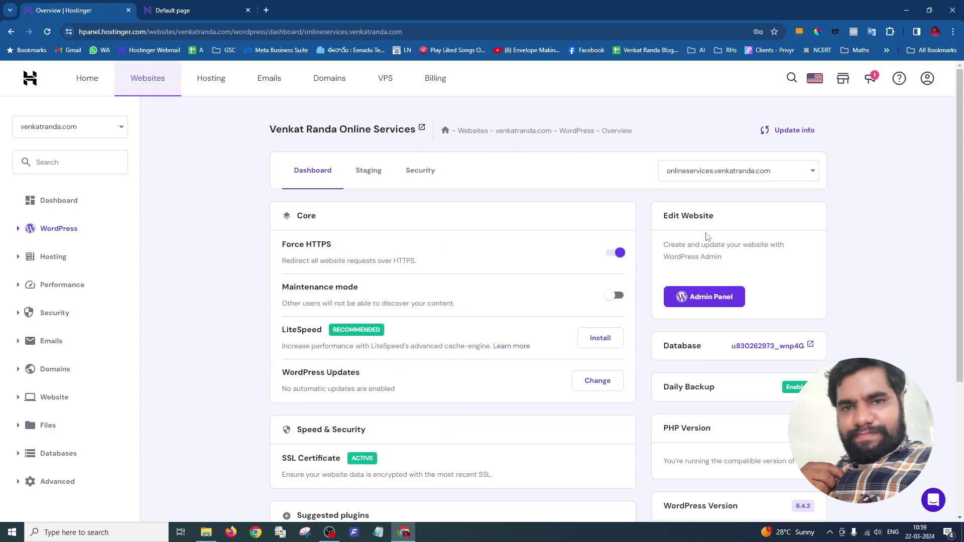
Select demo.venkatranda.com in the site list and start the WordPress installation.
click(692, 172)
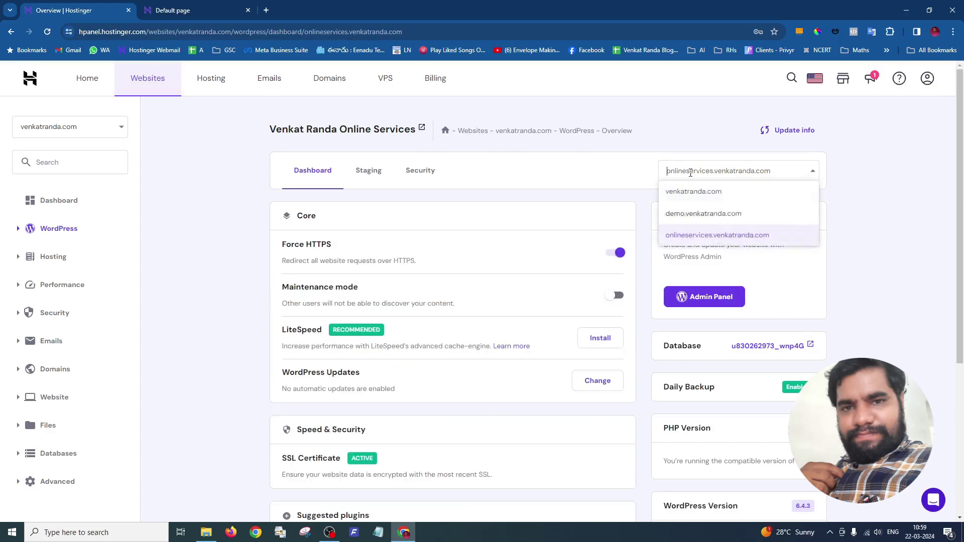
click(700, 213)
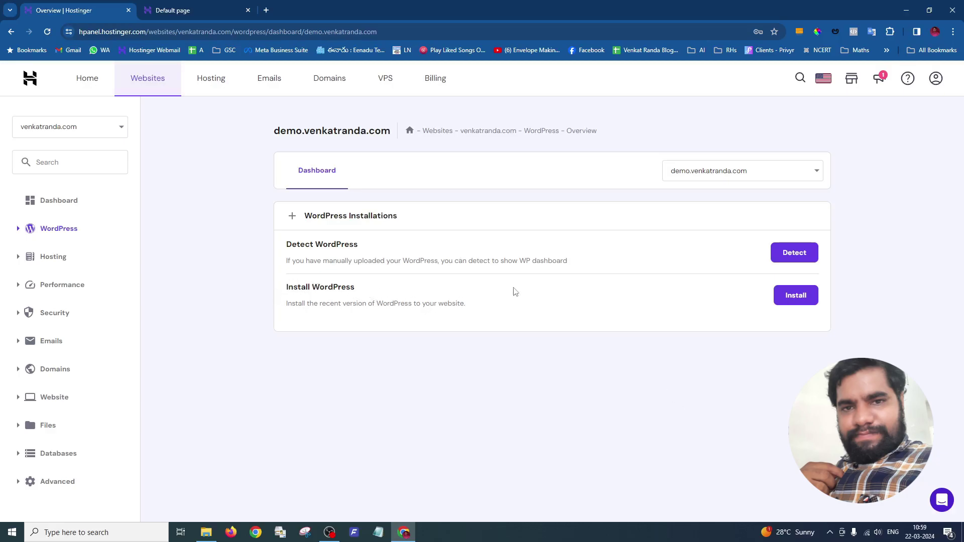
click(805, 303)
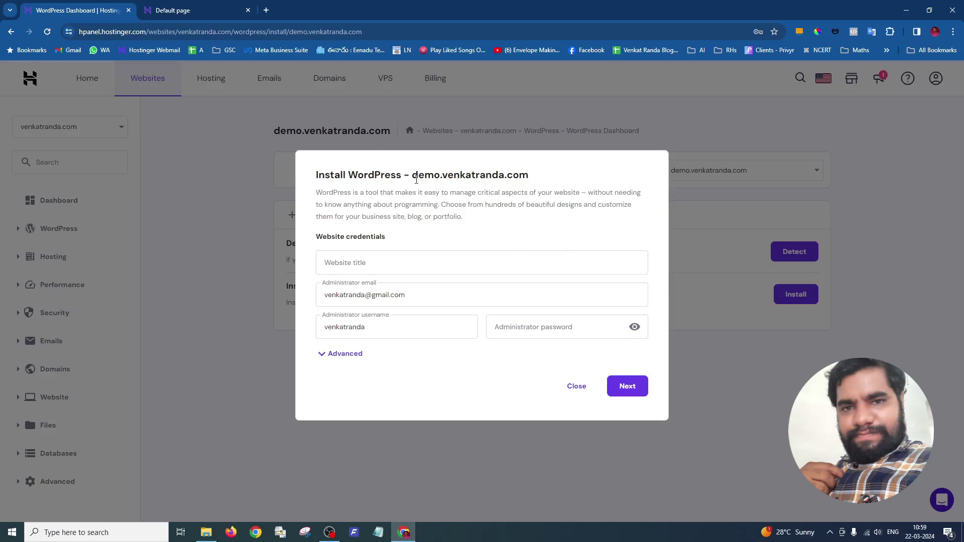
Enter the website title and replace the administrator e-mail address.
drag(412, 179, 527, 181)
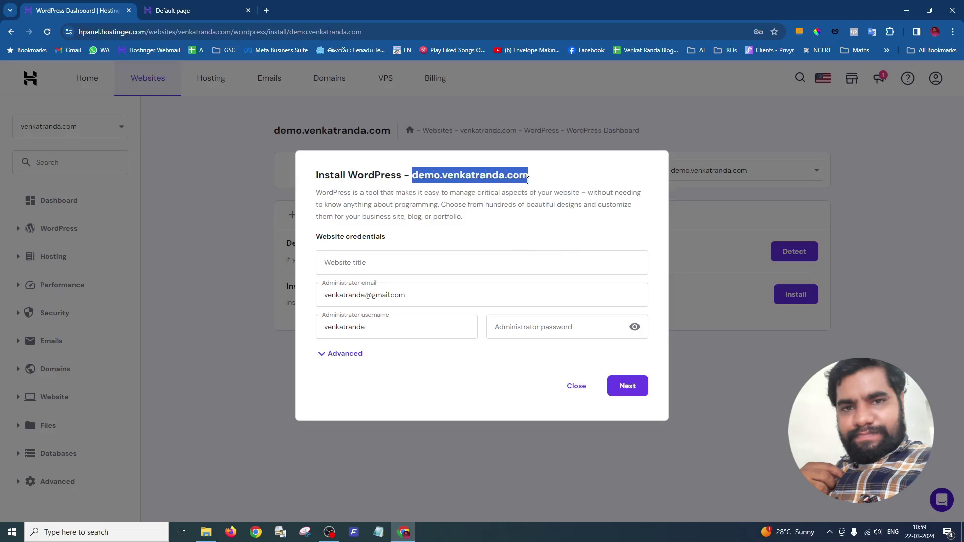
click(499, 213)
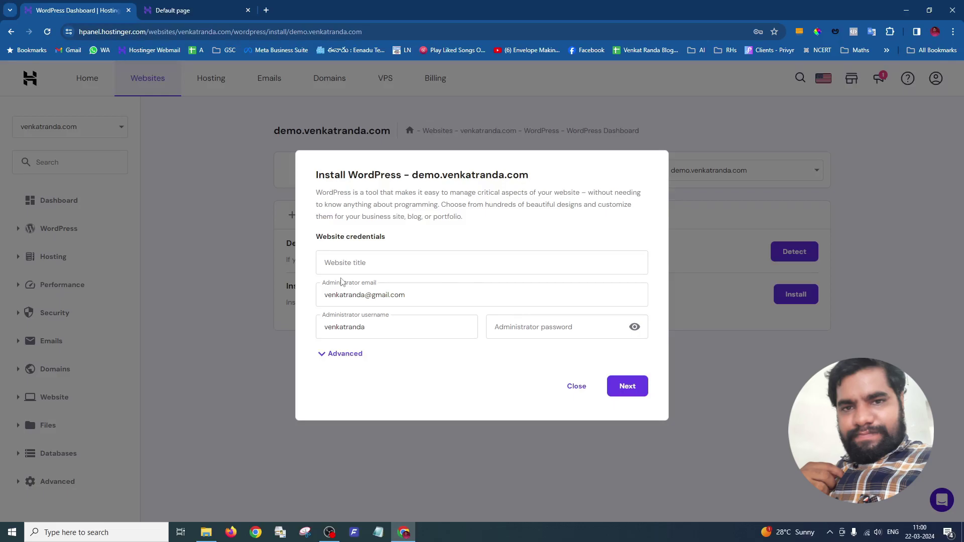
click(346, 261)
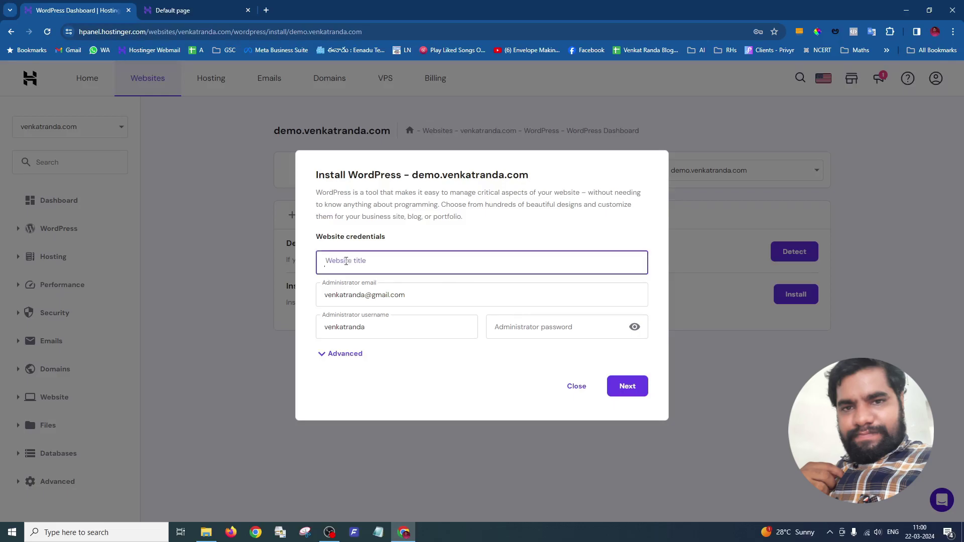
text(Demo Venkat Randa)
click(358, 296)
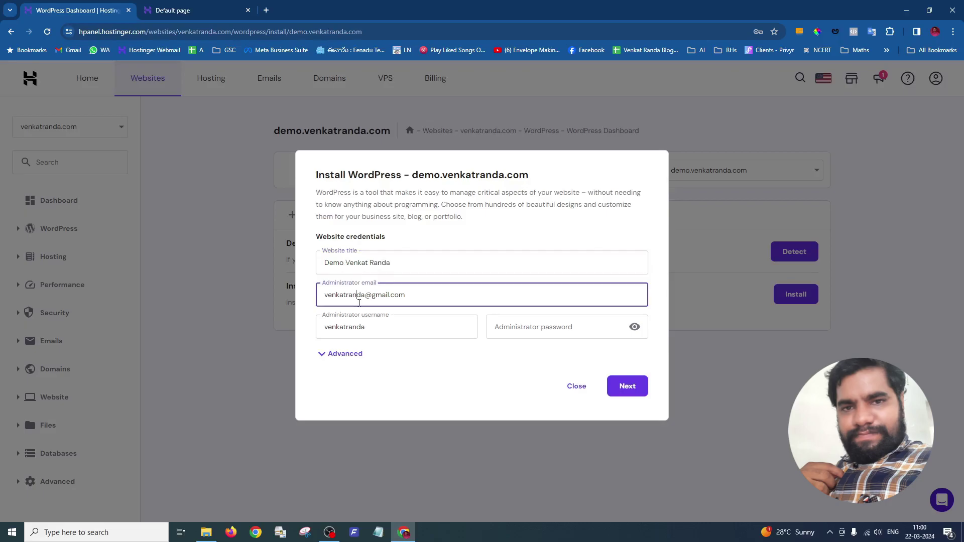
triple_click(359, 303)
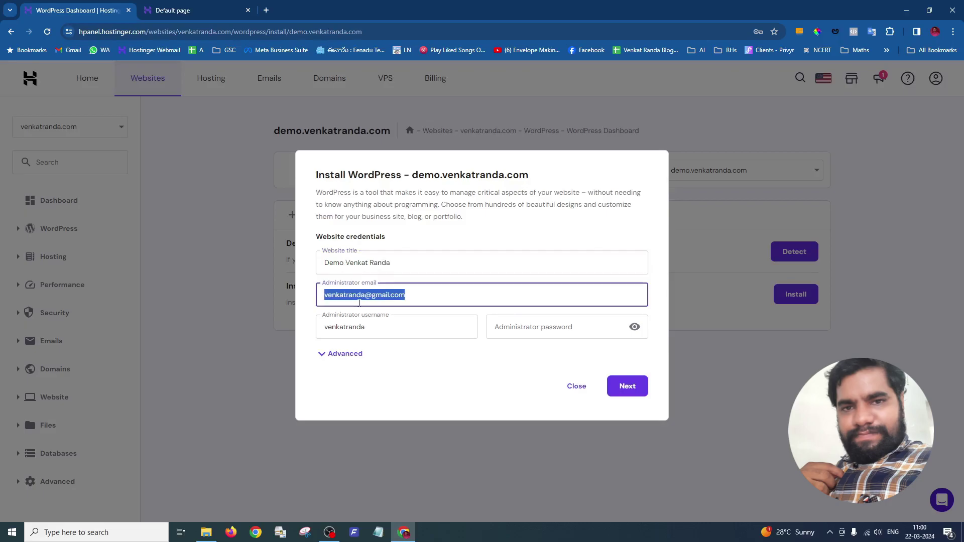
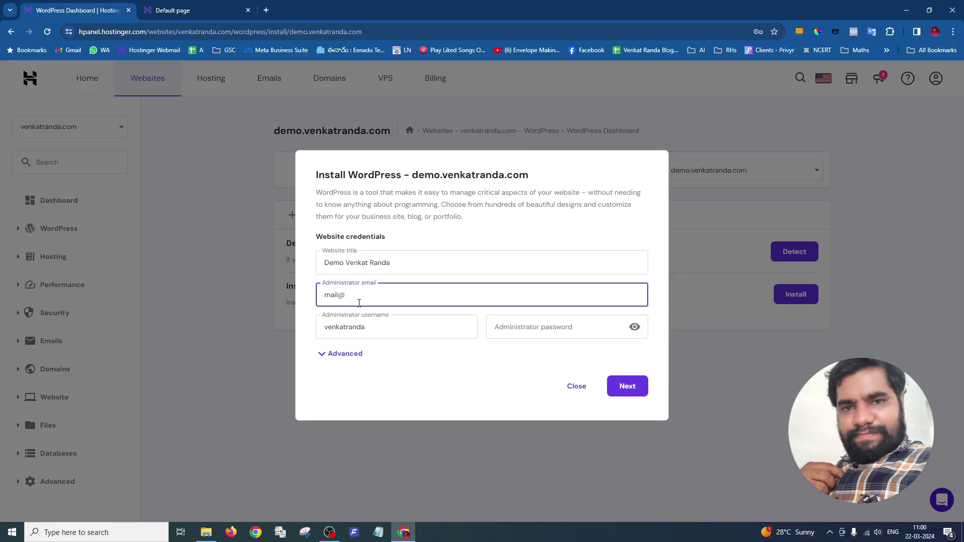
Set the administrator username to 'admin' and enter a strong password.
double_click(351, 331)
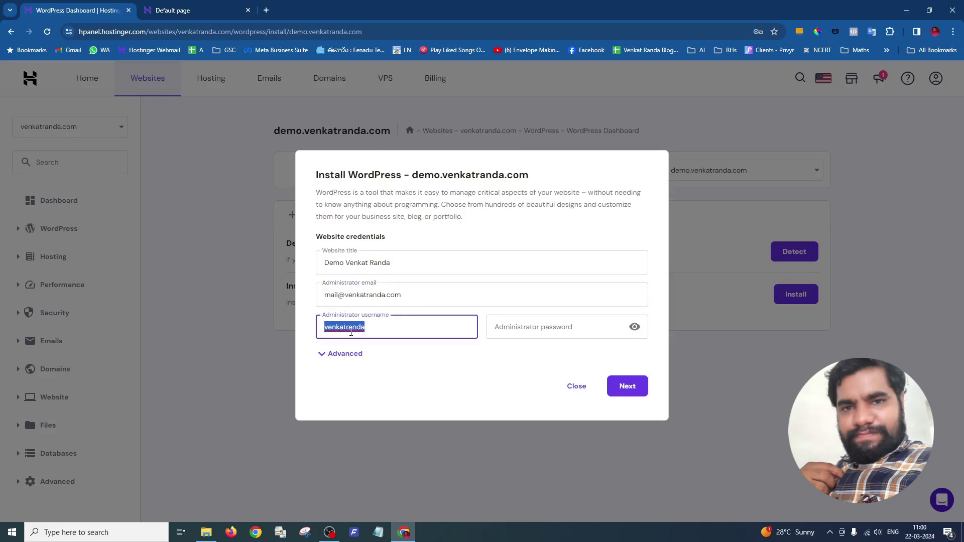
text(admin)
click(596, 326)
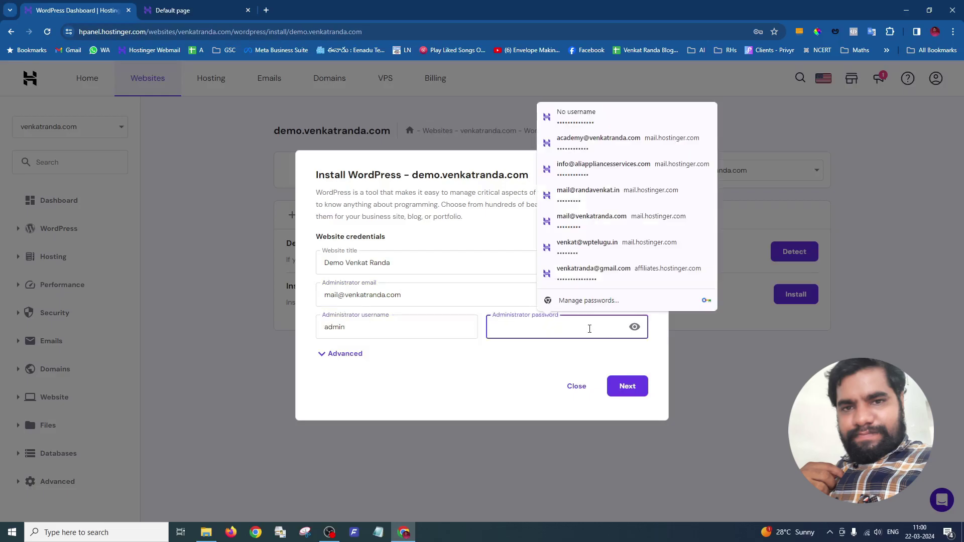
click(491, 369)
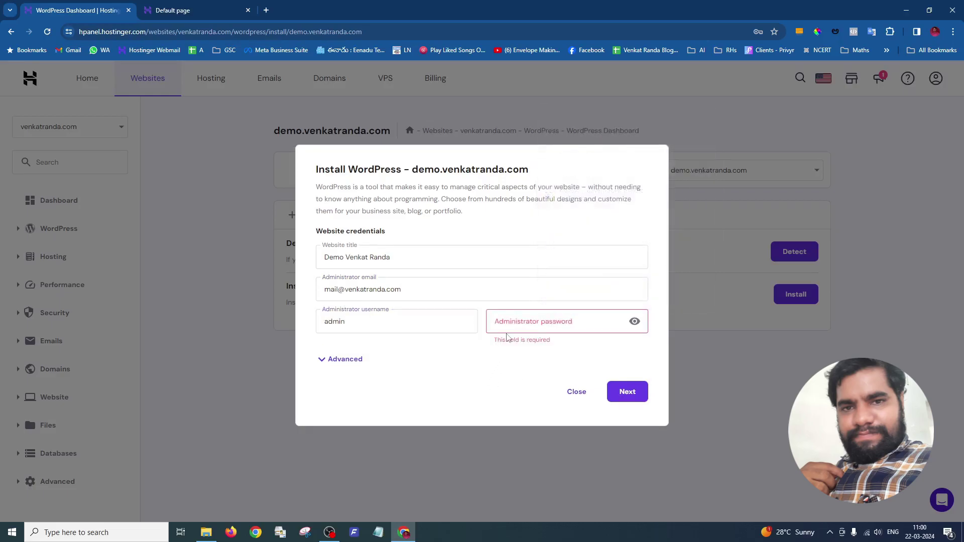
click(516, 318)
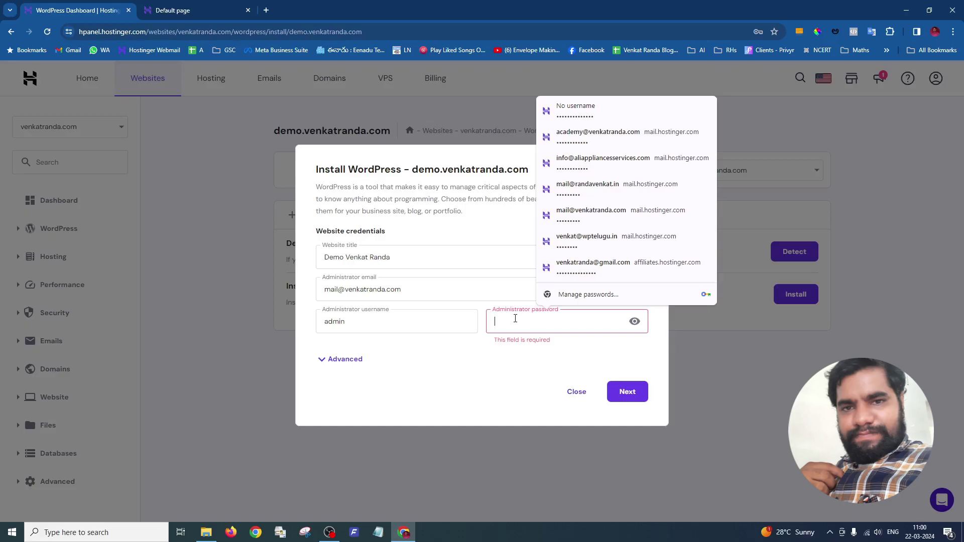
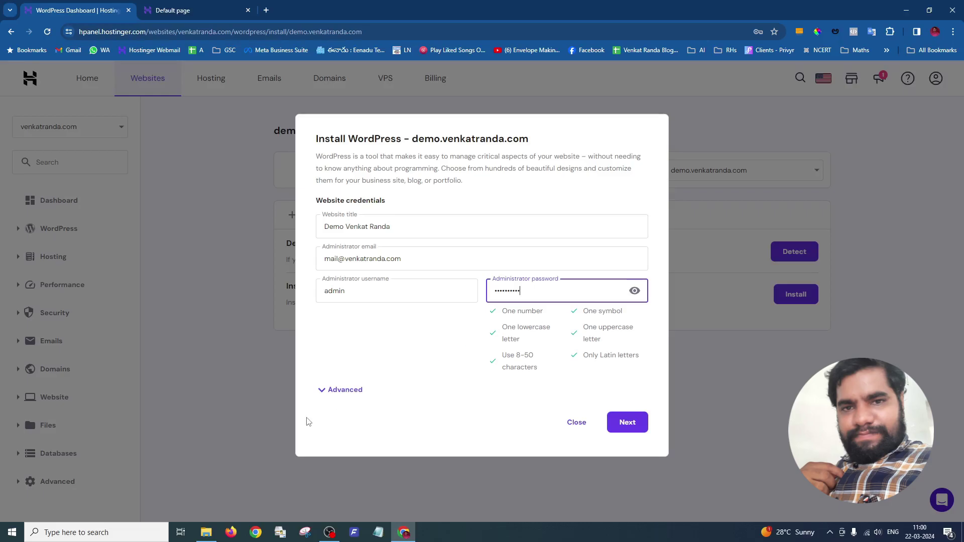
Check the Advanced options and continue to the WordPress 6.4.3, English settings step.
click(343, 391)
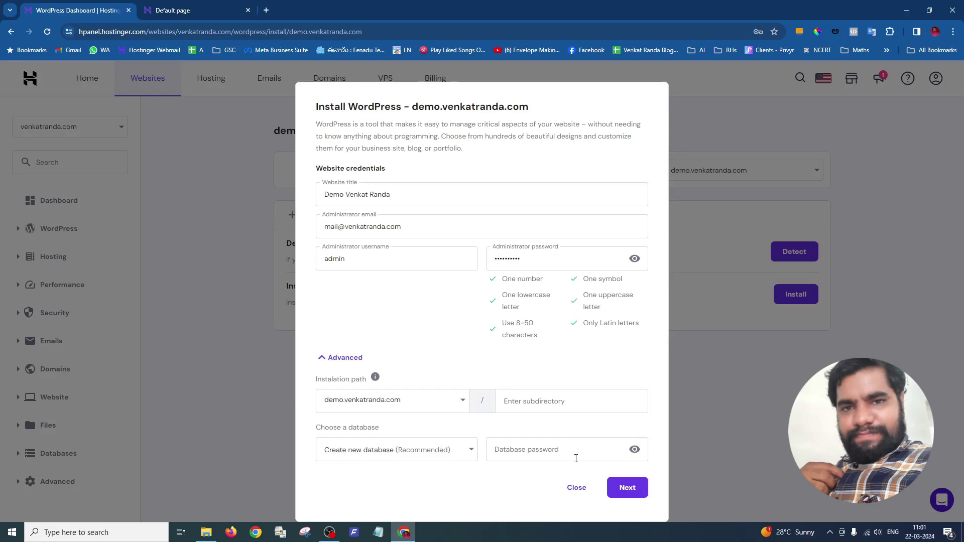
click(615, 496)
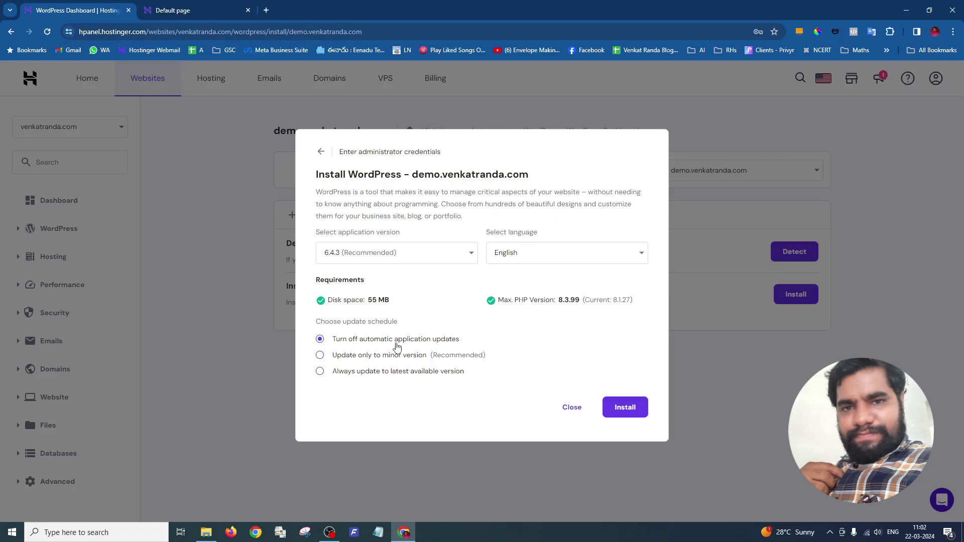
Install WordPress on demo.venkatranda.com and wait for its overview to load.
click(623, 409)
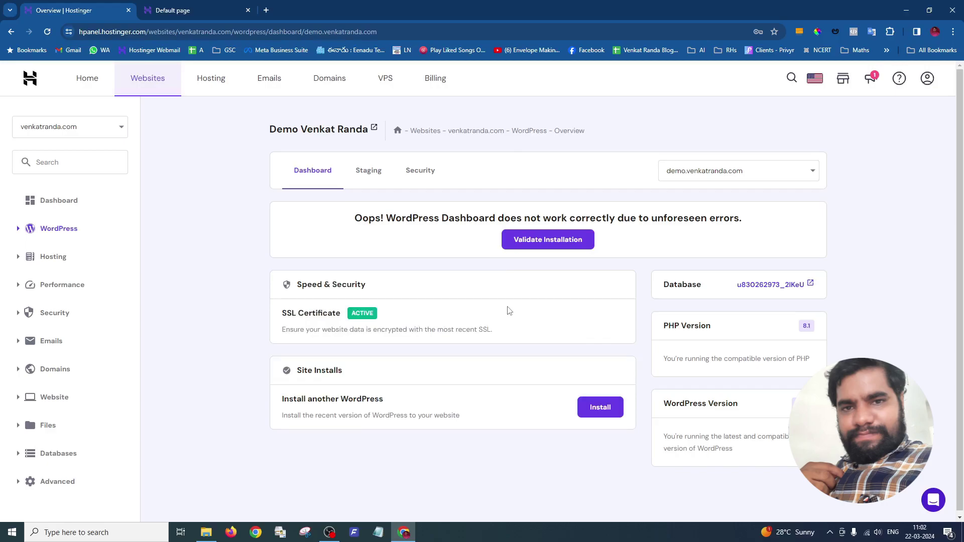
Reload demo.venkatranda.com to show the 'Demo Venkat Randa' WordPress homepage and scroll through it.
click(211, 9)
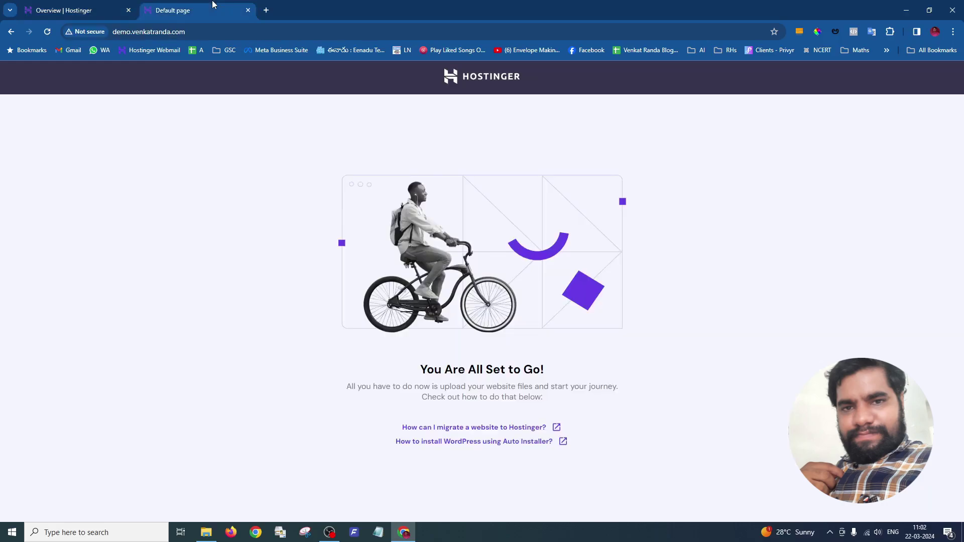
click(100, 6)
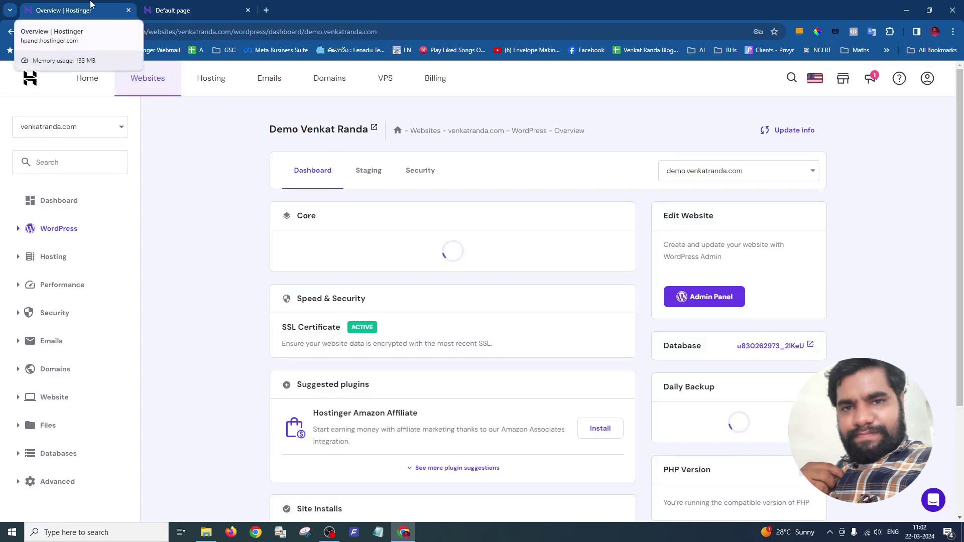
click(162, 6)
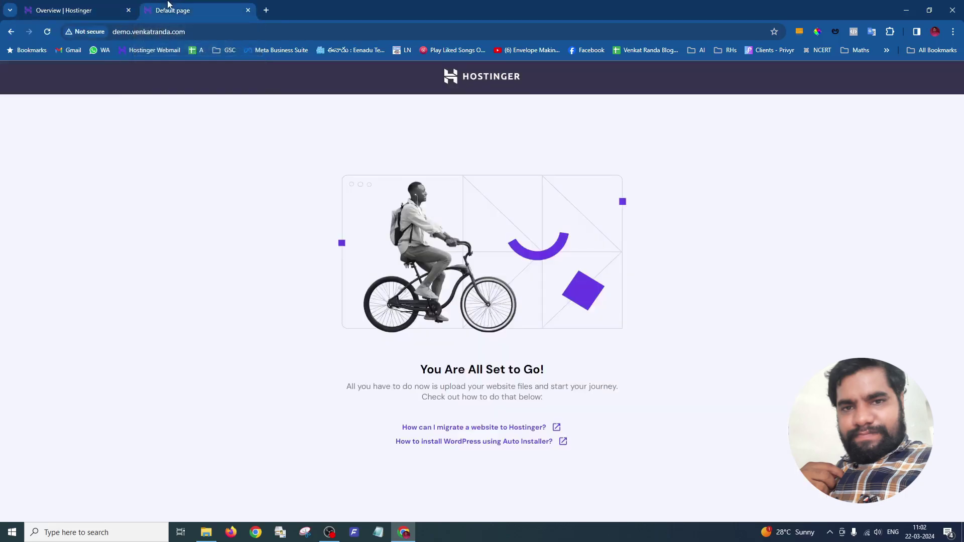
click(47, 32)
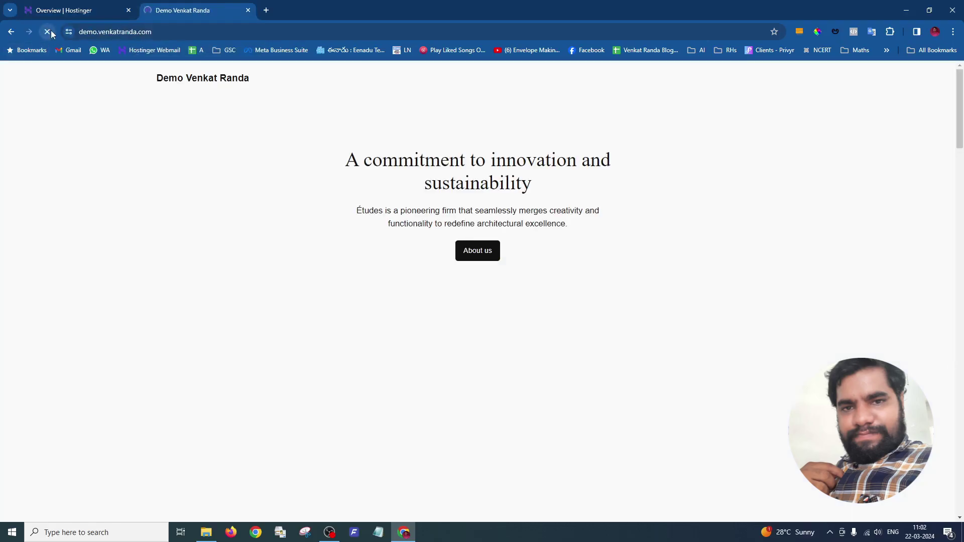
scroll(501, 197, down, 20)
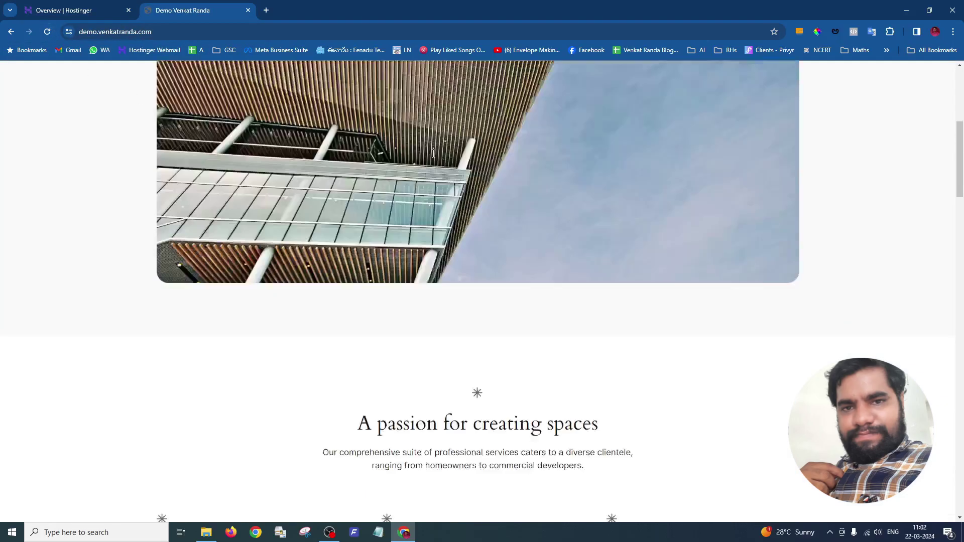
scroll(434, 155, up, 20)
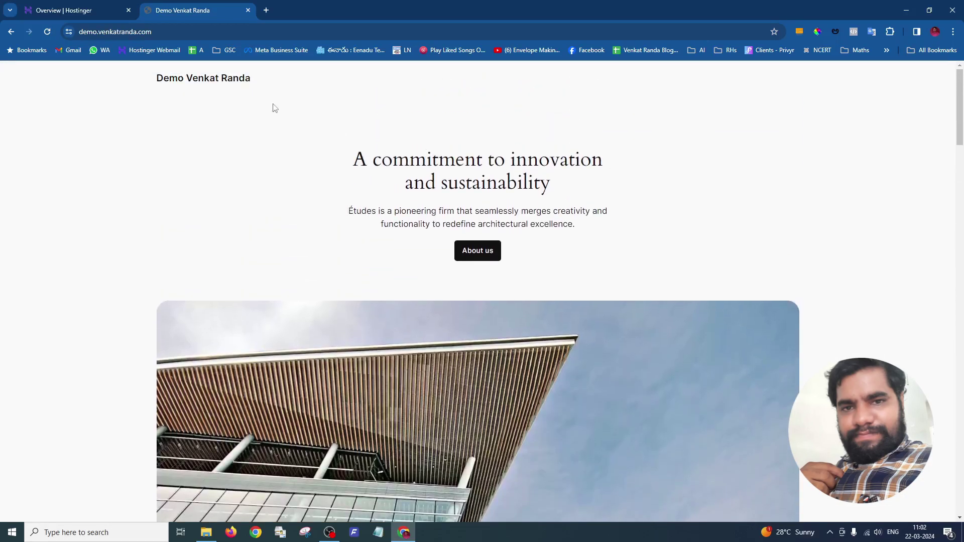
Go to demo.venkatranda.com/wp-admin and log in as admin with the browser-saved credentials.
click(164, 30)
click(173, 31)
text(/wp-admi)
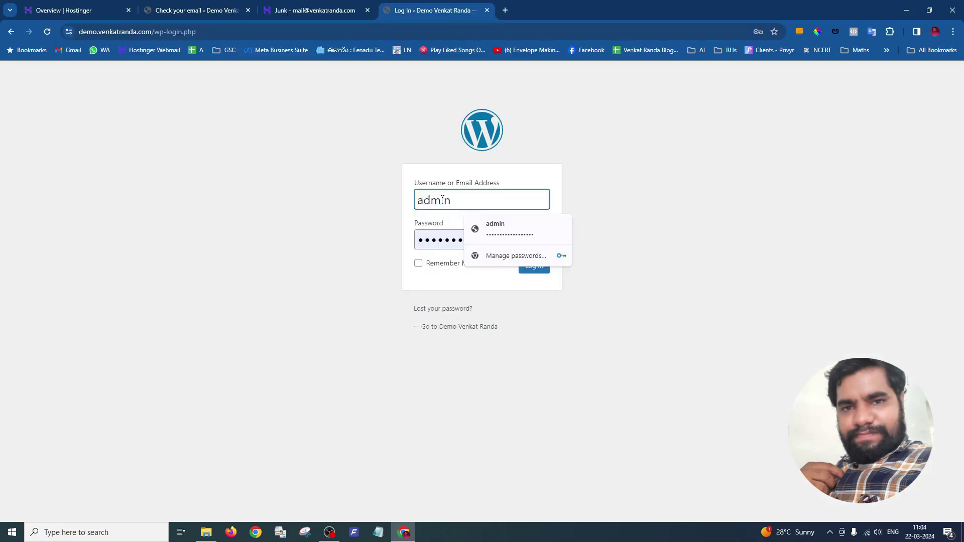
click(297, 256)
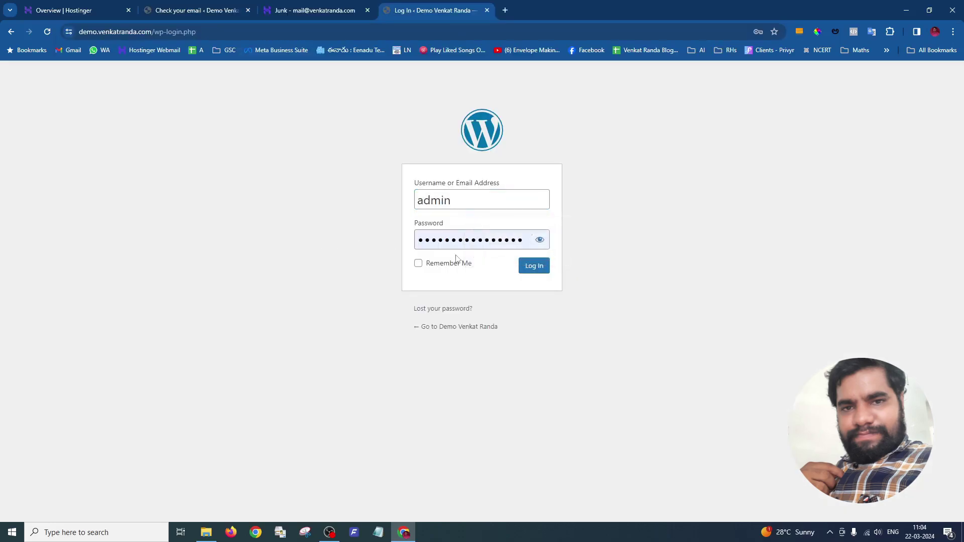
click(450, 238)
double_click(450, 238)
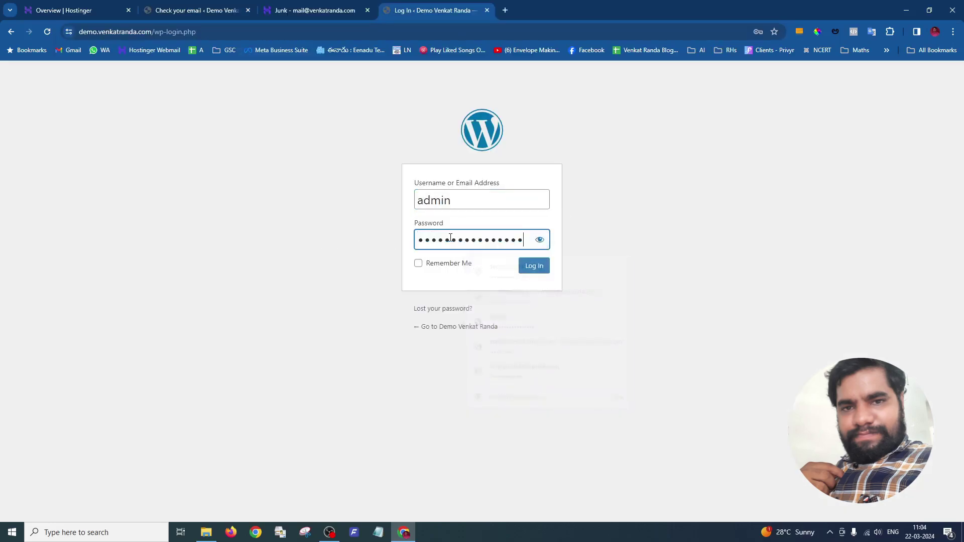
click(548, 271)
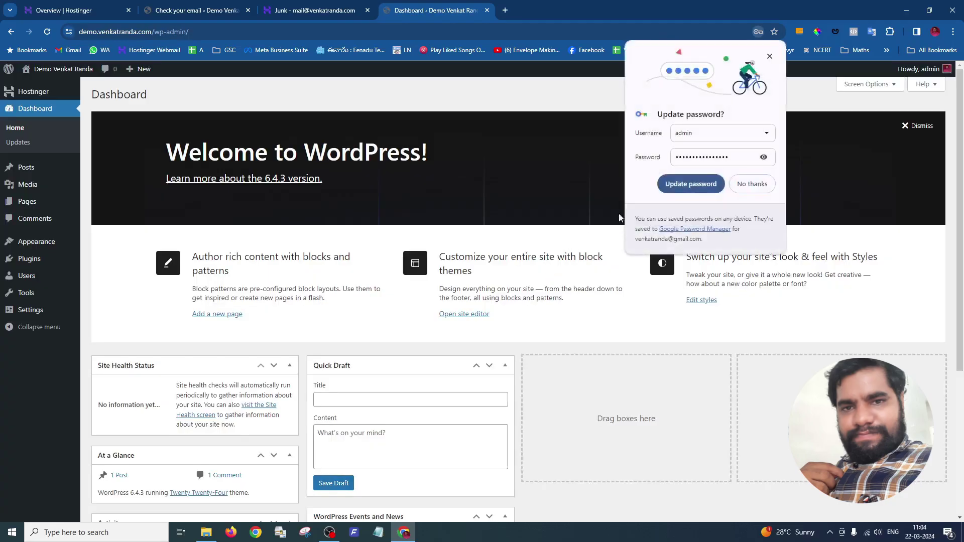
Close Chrome's update-password bubble and dismiss the Welcome to WordPress panel.
click(691, 184)
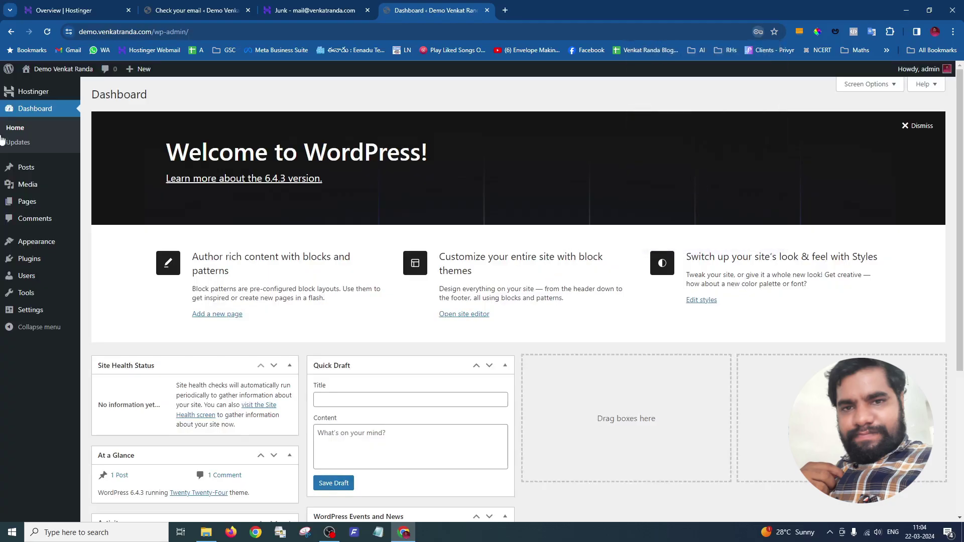
click(919, 130)
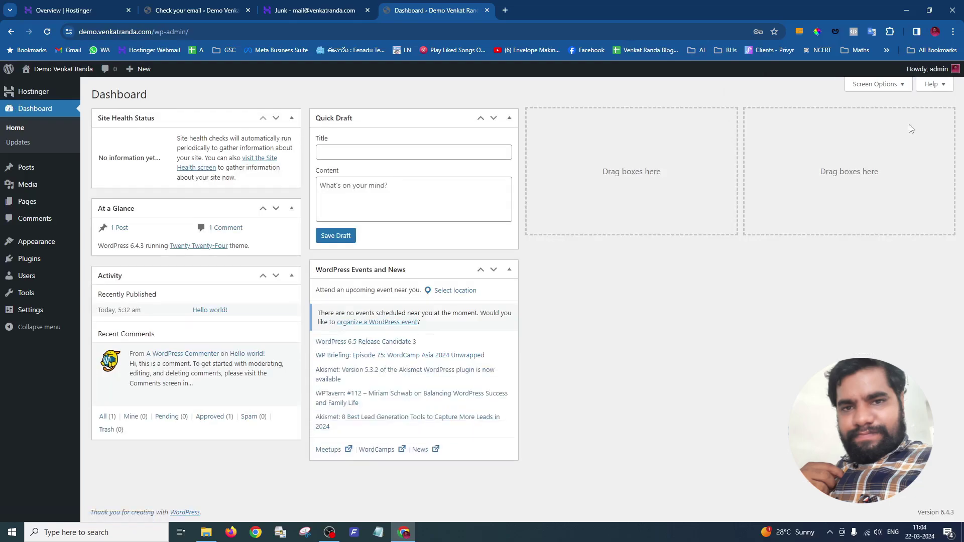